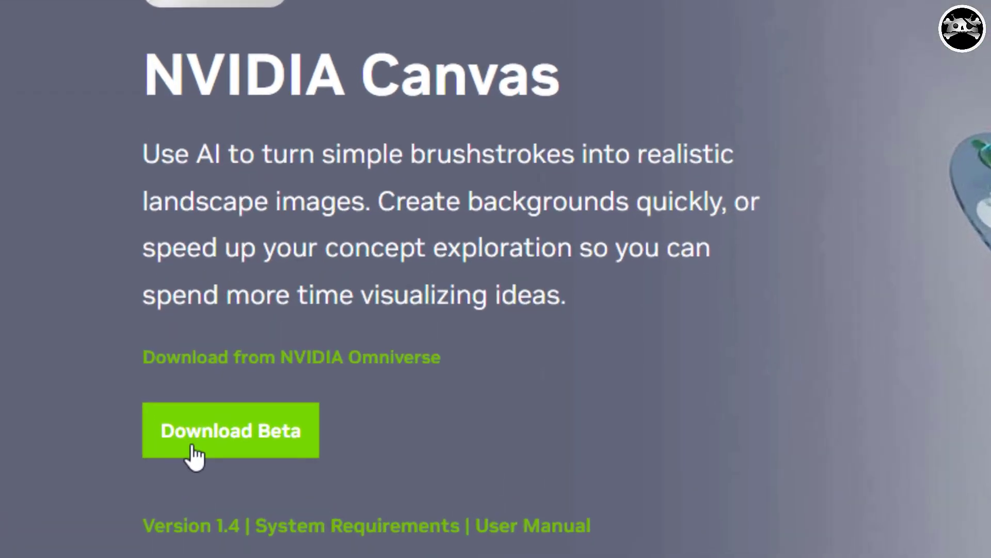
Step: Download the NVIDIA Canvas beta installer from the product page
click(190, 447)
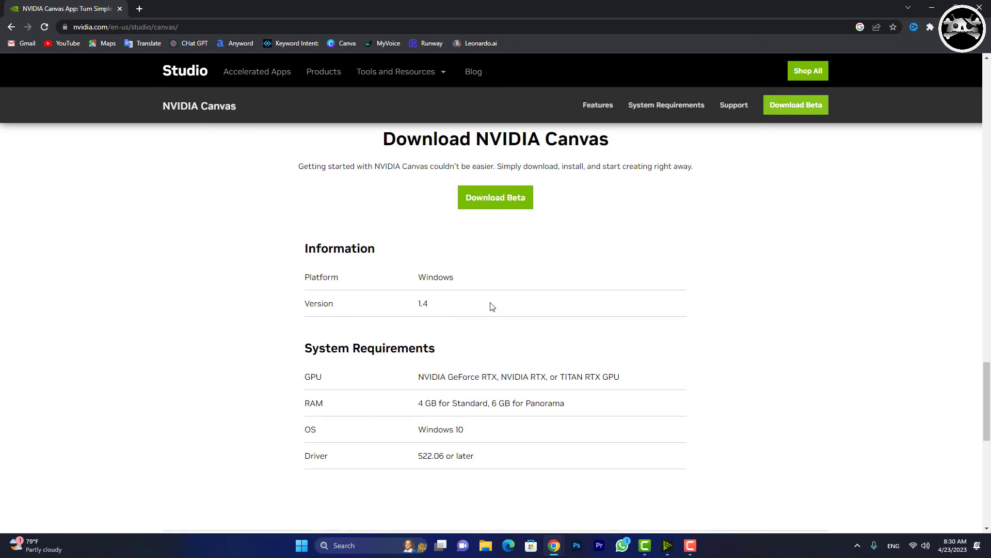
click(495, 204)
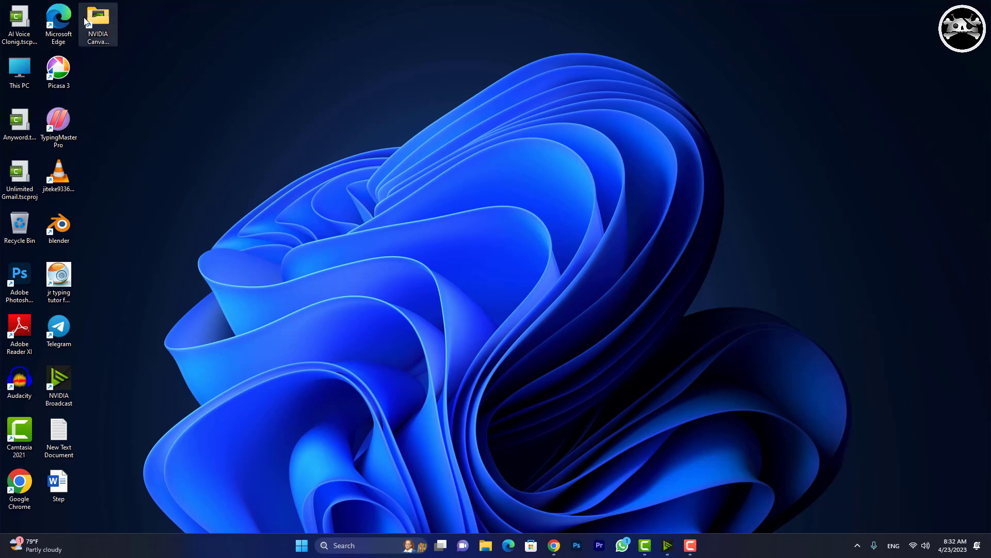
Step: Run the Canvas1.4.306 installer from the NVIDIA Canvas folder, keeping the default extraction path and accepting the license agreement
double_click(97, 20)
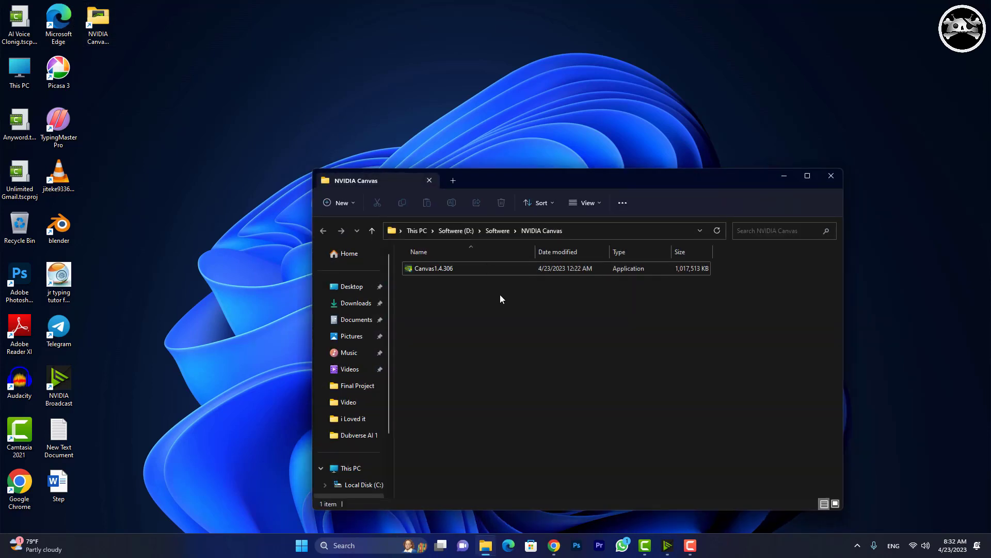
click(484, 272)
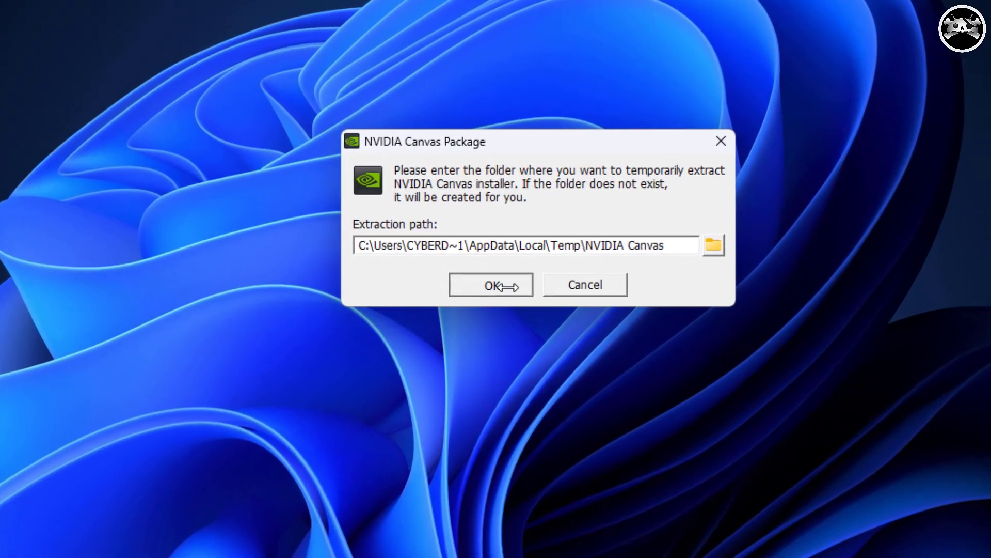
click(509, 287)
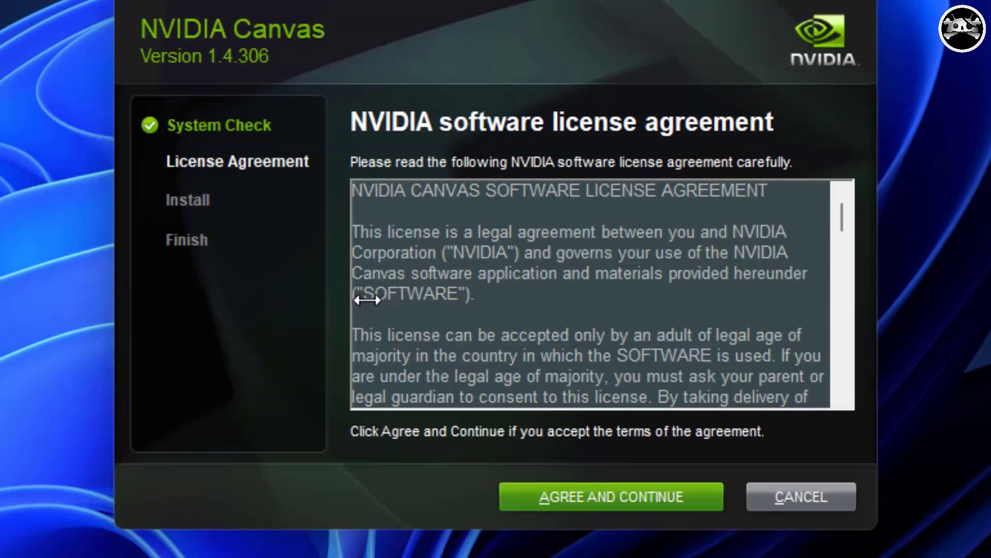
click(640, 497)
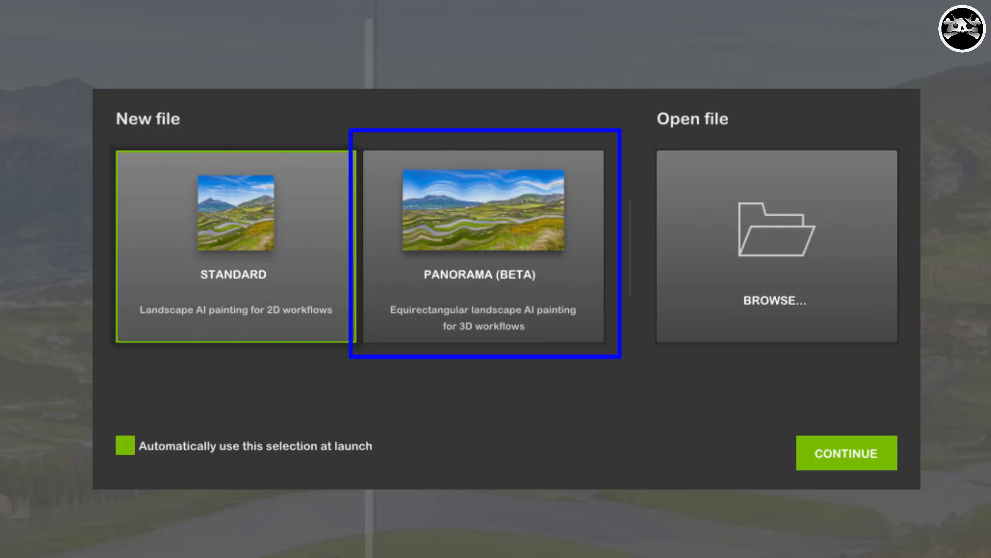
Step: Create a new Standard file for 2D landscape painting
click(496, 335)
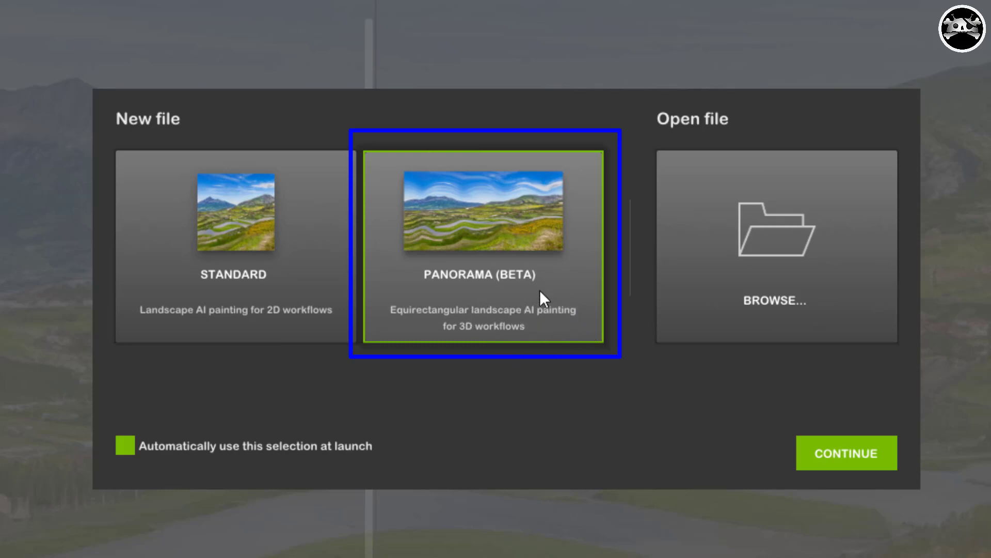
click(283, 302)
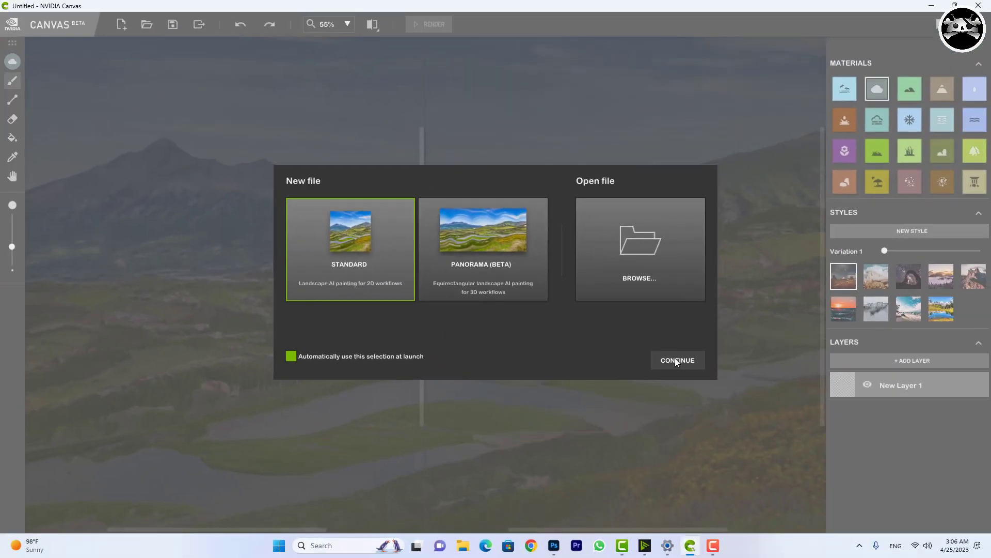
click(676, 360)
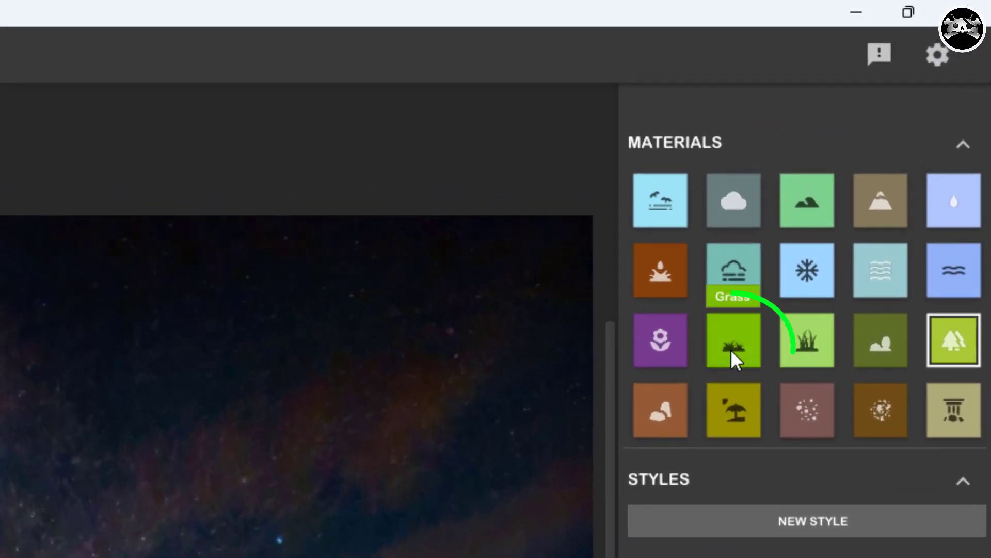
Step: Rename the existing layer to Grass and paint the lower quarter of the canvas with the Grass material
click(731, 350)
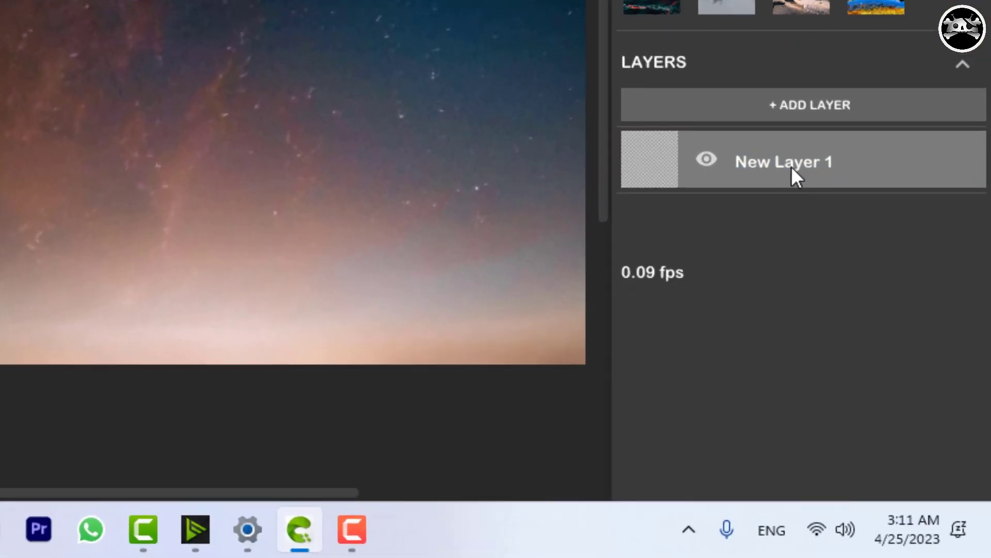
double_click(905, 382)
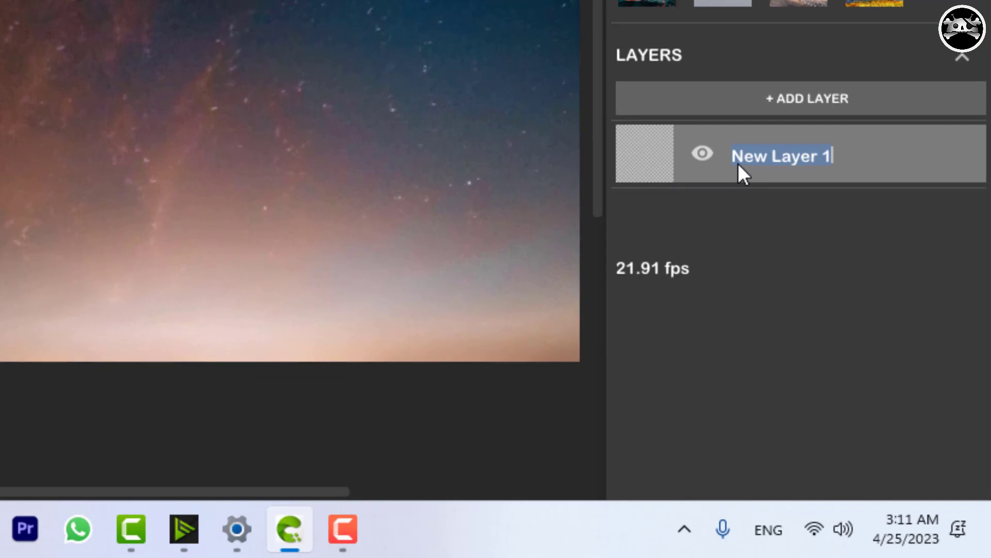
text(Grass)
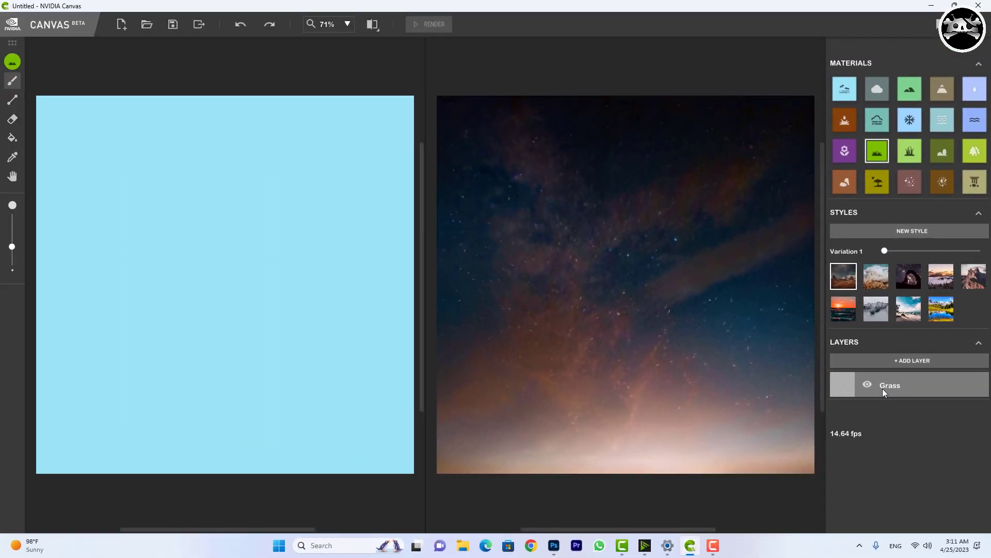
mouse_move(4, 373)
mouse_down()
mouse_move(100, 382)
mouse_move(52, 465)
mouse_move(452, 443)
mouse_move(261, 401)
mouse_move(403, 378)
mouse_up()
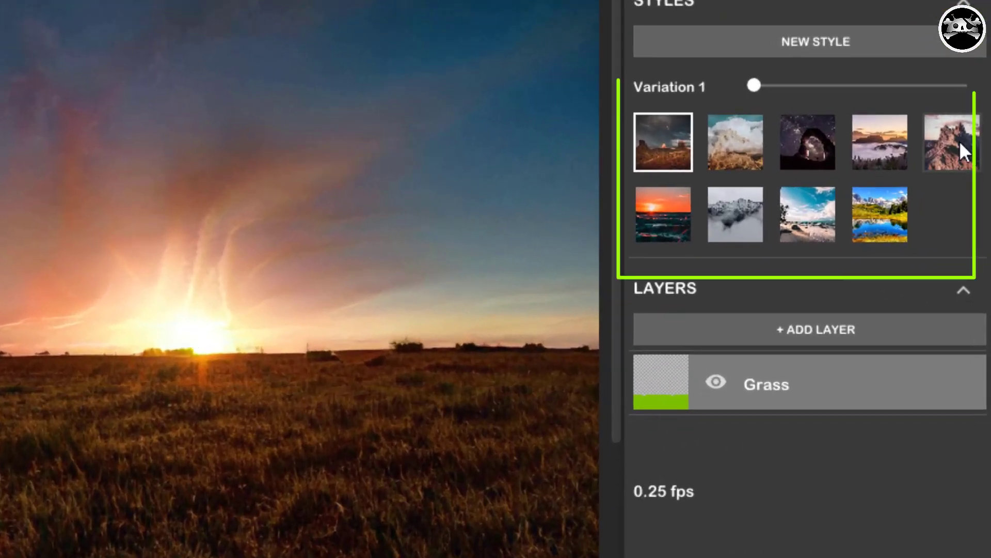
Step: Try several styles on the grass landscape and apply the one showing a mountain lake under a blue sky
click(877, 203)
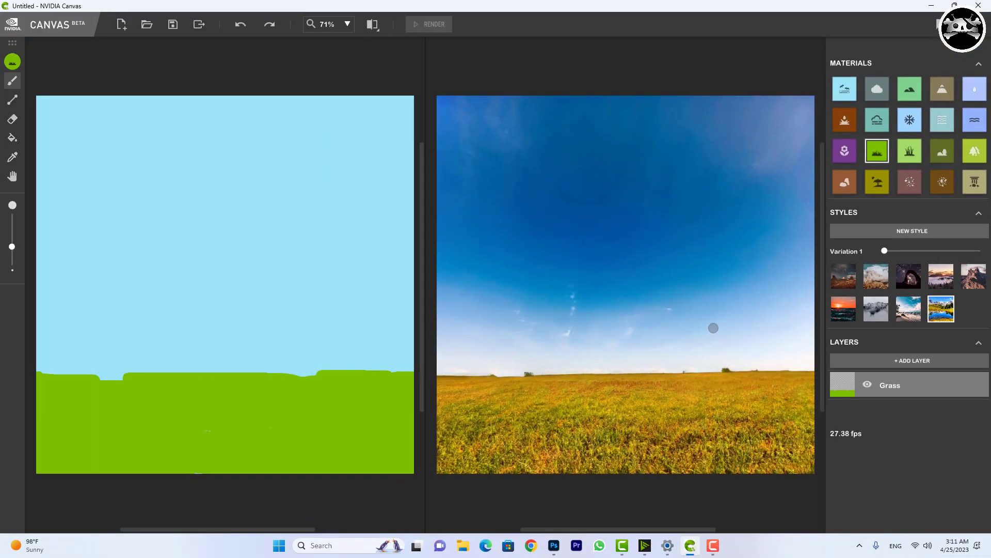
click(944, 277)
click(910, 308)
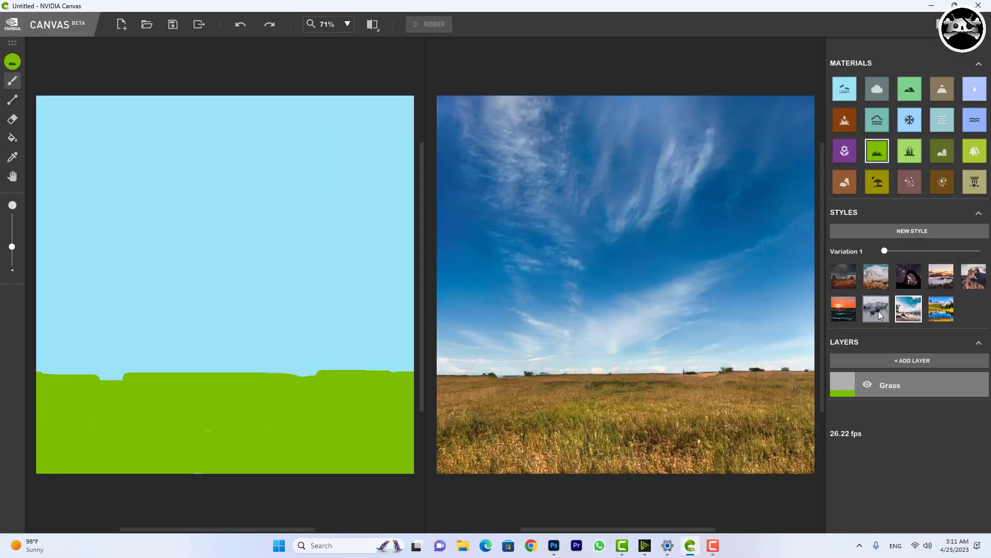
click(881, 316)
click(844, 308)
click(844, 276)
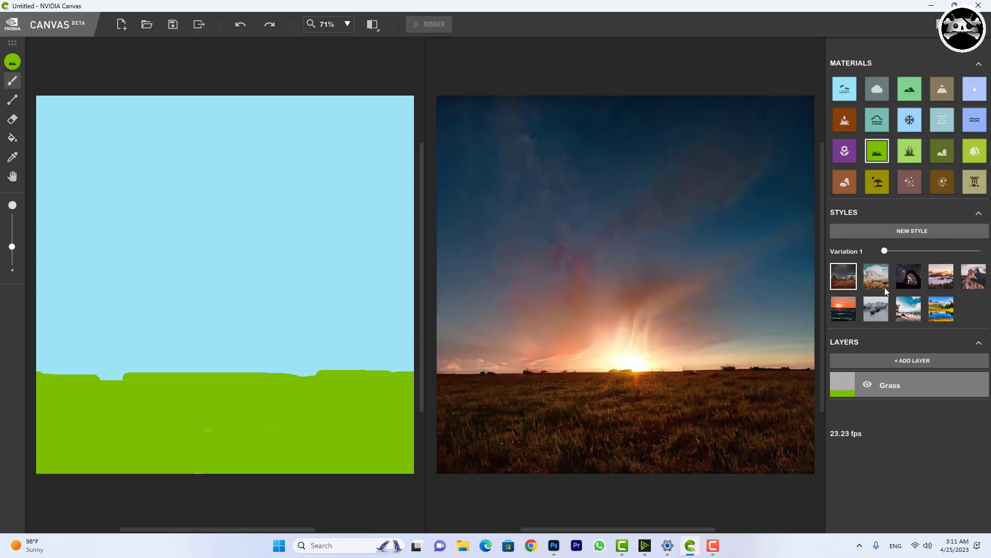
click(936, 312)
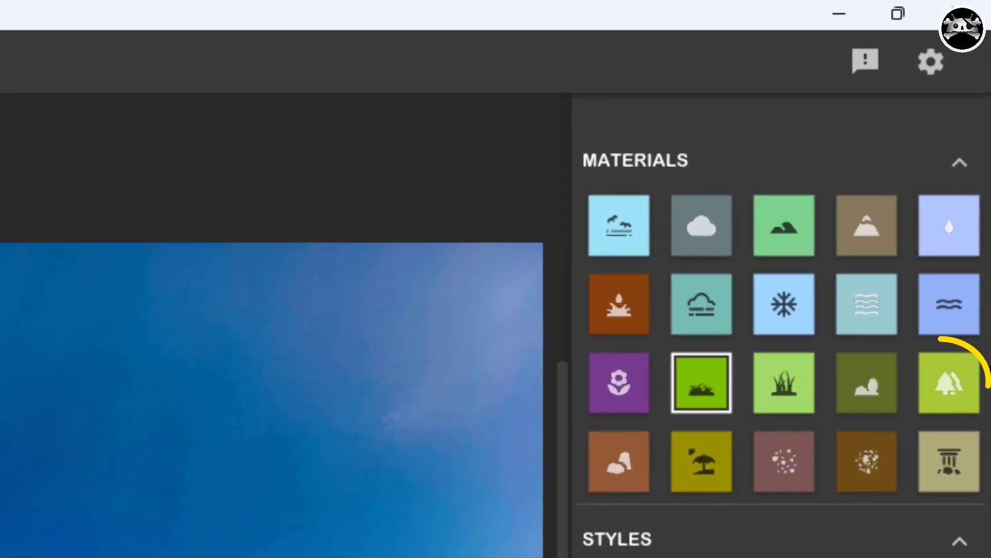
Step: Choose the tree material and add a new layer named Tree
click(955, 382)
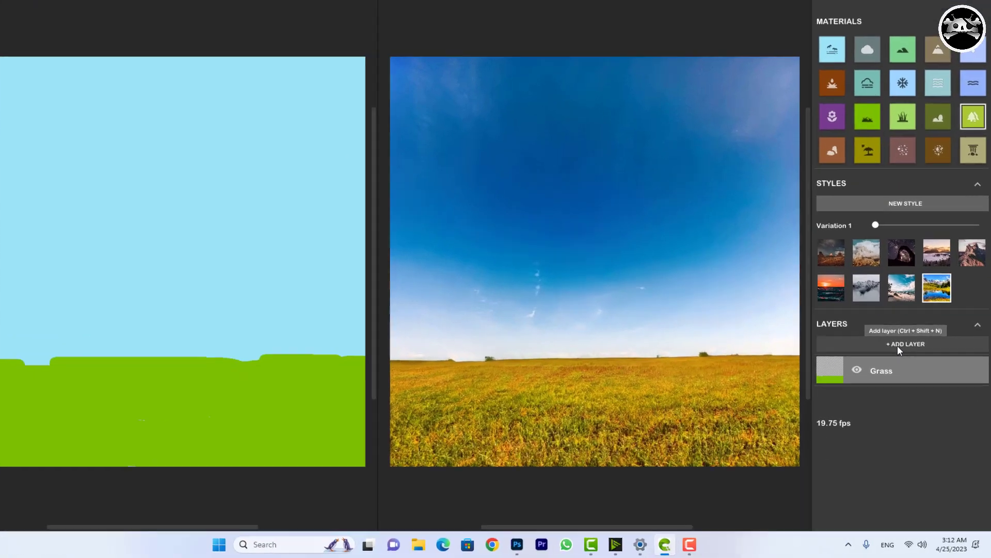
click(898, 346)
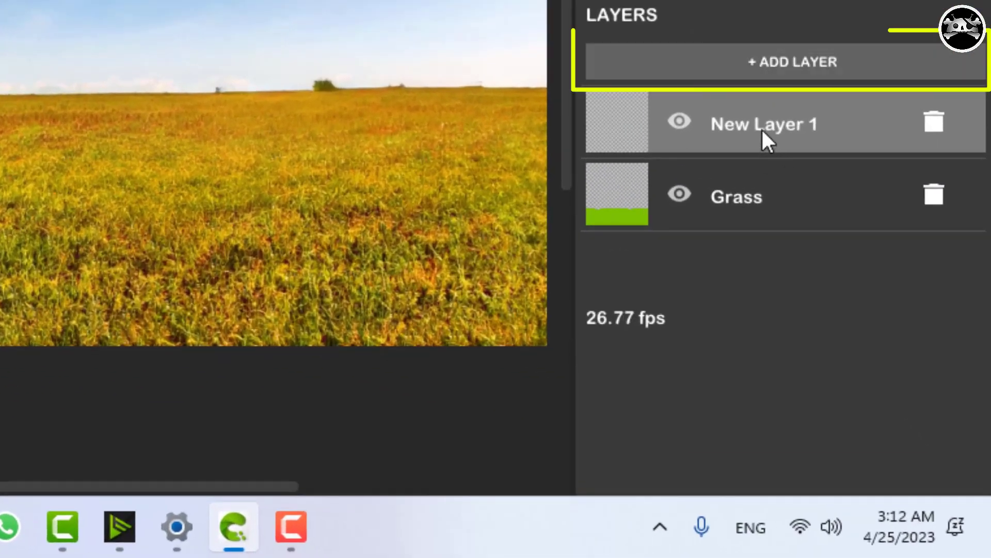
double_click(891, 371)
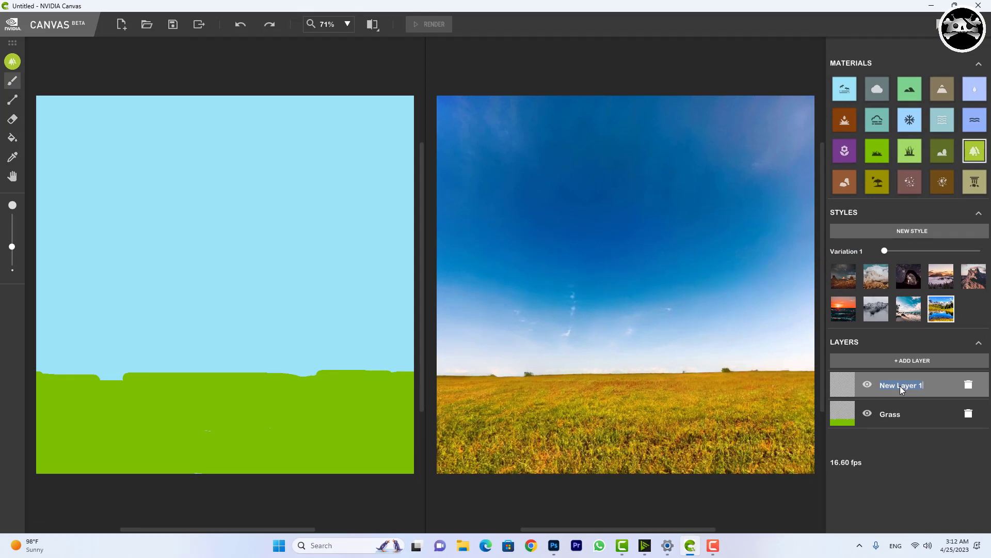
text(Tree)
key(Return)
Step: Paint a large tree at the left edge of the landscape and a smaller tree beside it
mouse_move(45, 226)
mouse_down()
mouse_move(83, 219)
mouse_move(72, 238)
mouse_move(88, 287)
mouse_move(85, 379)
mouse_up()
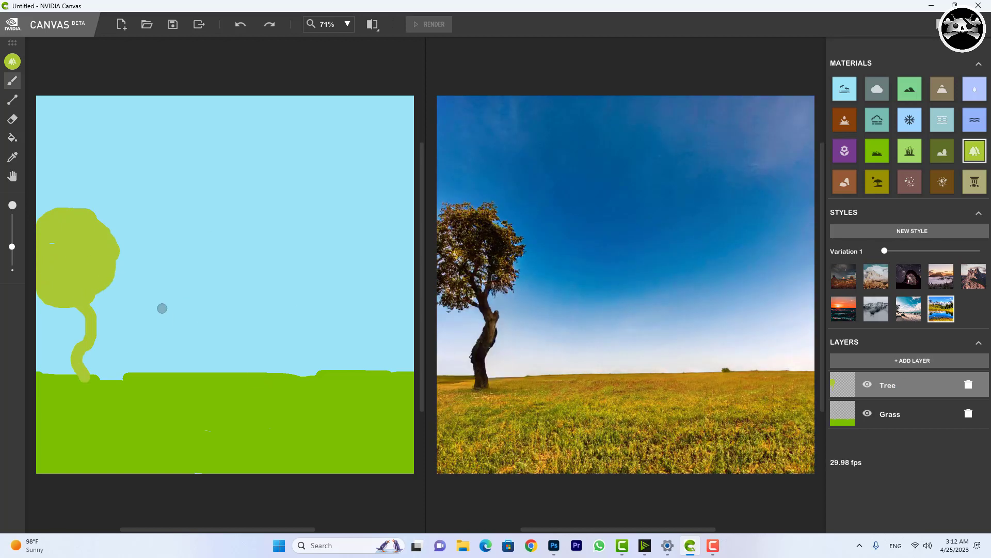
drag(159, 308, 172, 309)
mouse_move(182, 304)
mouse_down()
mouse_move(157, 298)
mouse_move(168, 381)
mouse_up()
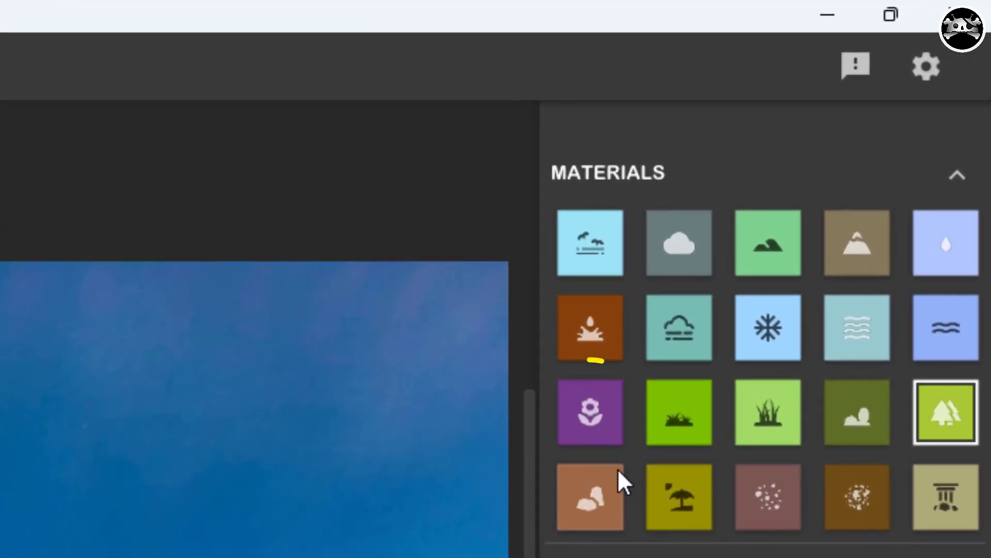
Step: Paint flower-material spots on both tree crowns and a Mountain shape at the right edge of the landscape
click(842, 152)
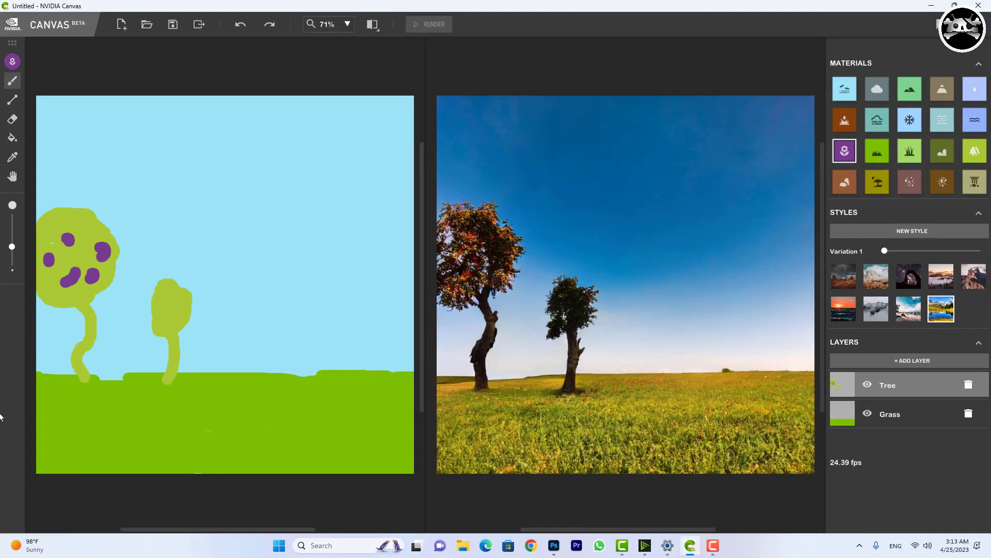
drag(165, 314, 168, 328)
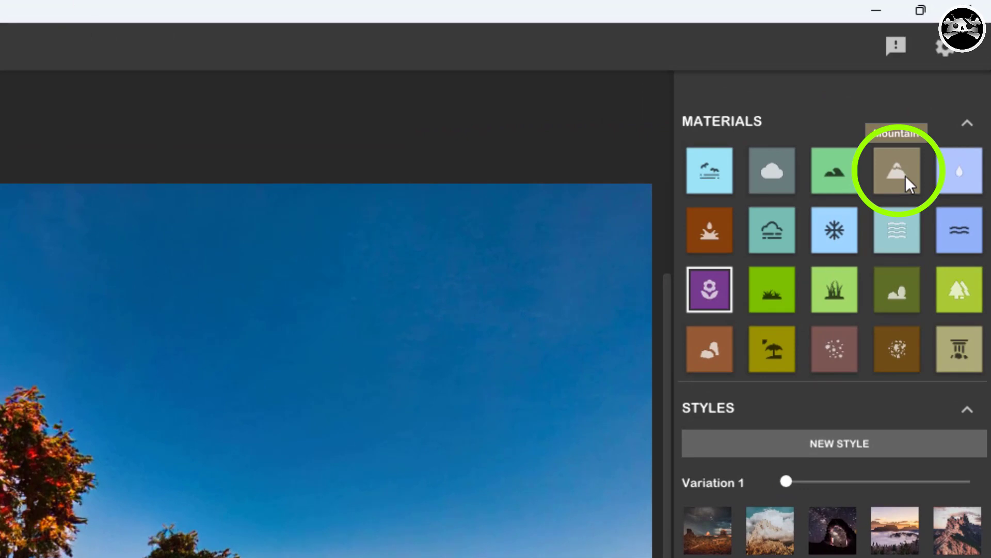
click(906, 175)
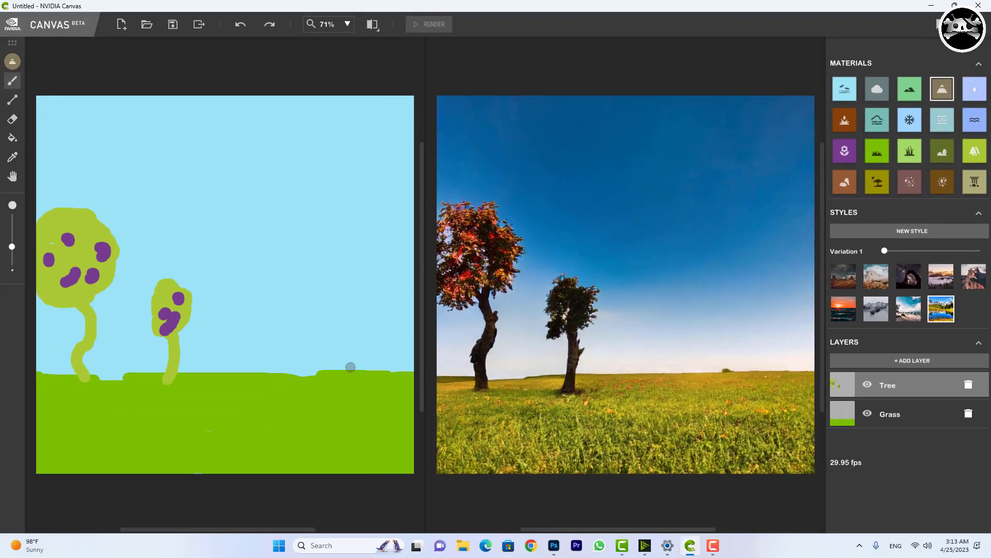
mouse_move(351, 367)
mouse_down()
mouse_move(384, 299)
mouse_move(396, 285)
mouse_move(409, 287)
mouse_move(422, 364)
mouse_move(344, 370)
mouse_move(405, 362)
mouse_move(376, 361)
mouse_move(366, 349)
mouse_move(405, 371)
mouse_move(381, 388)
mouse_up()
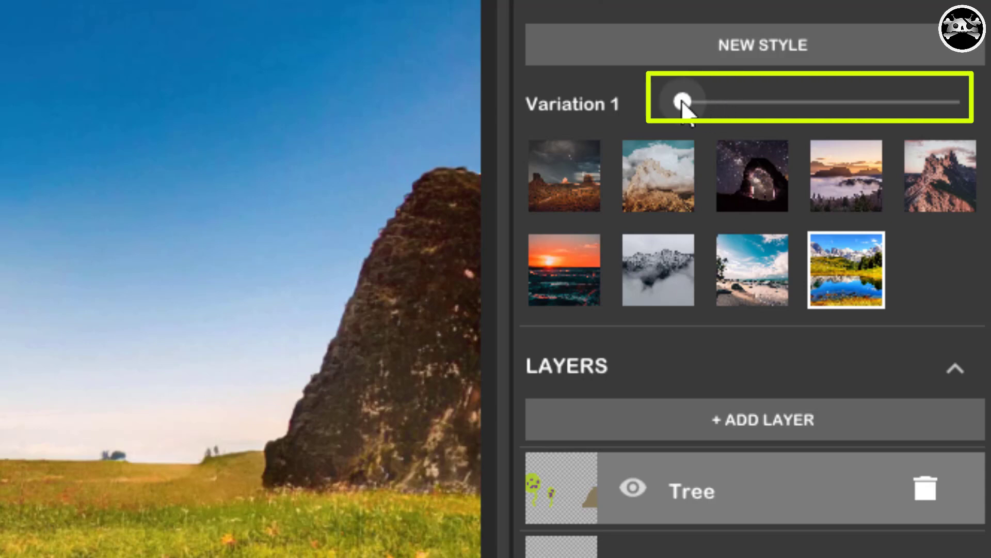
Step: Preview other variations of the current style, up to variation 7, and return to variation 1
drag(687, 101, 711, 102)
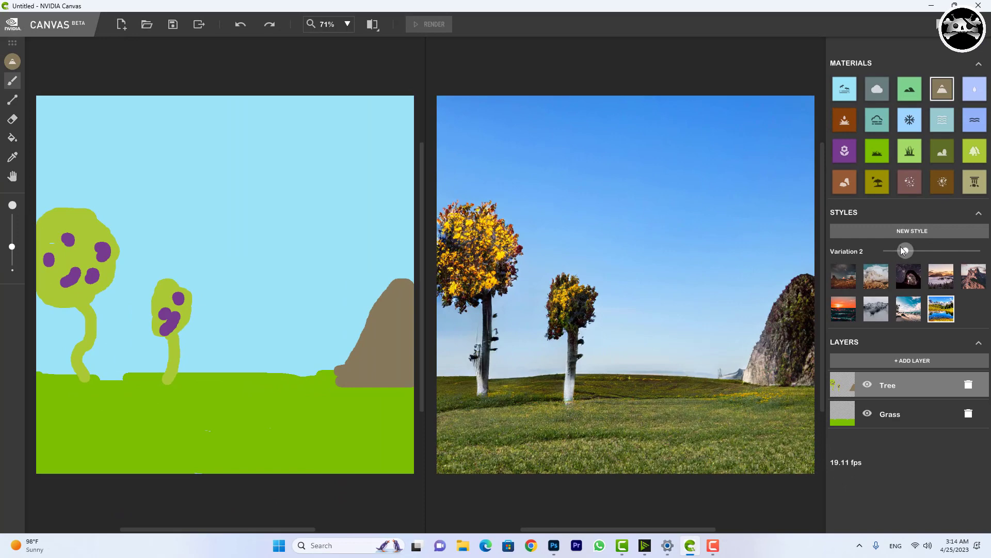
drag(898, 251, 947, 237)
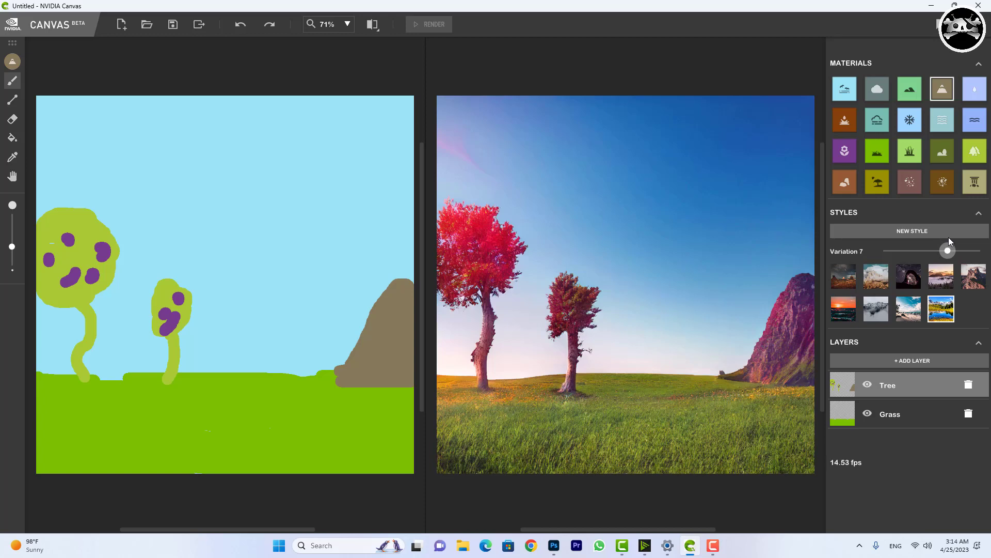
drag(949, 237, 774, 235)
drag(815, 262, 816, 261)
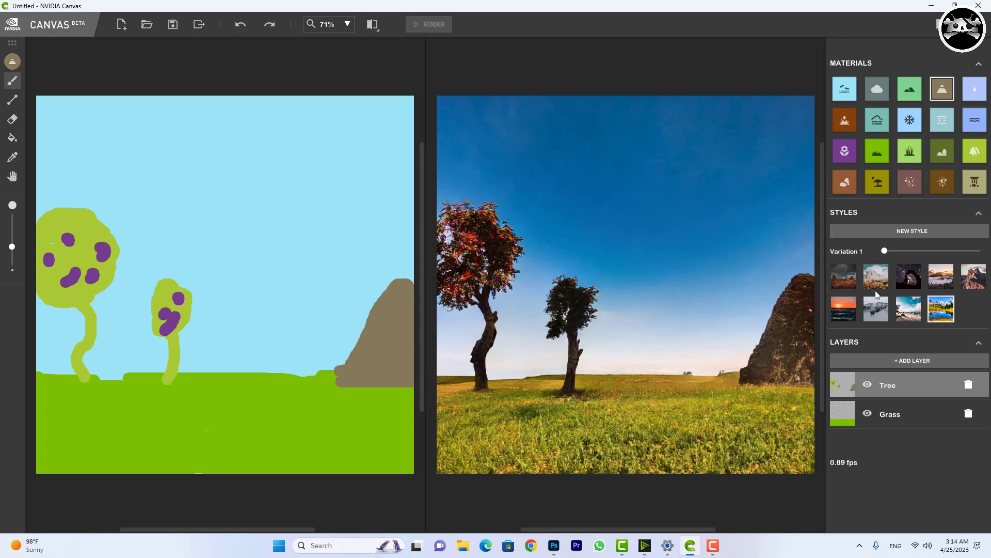
Step: Add a new layer and paint three stones on it: in the foreground, left of the mountain and between the trees
click(844, 182)
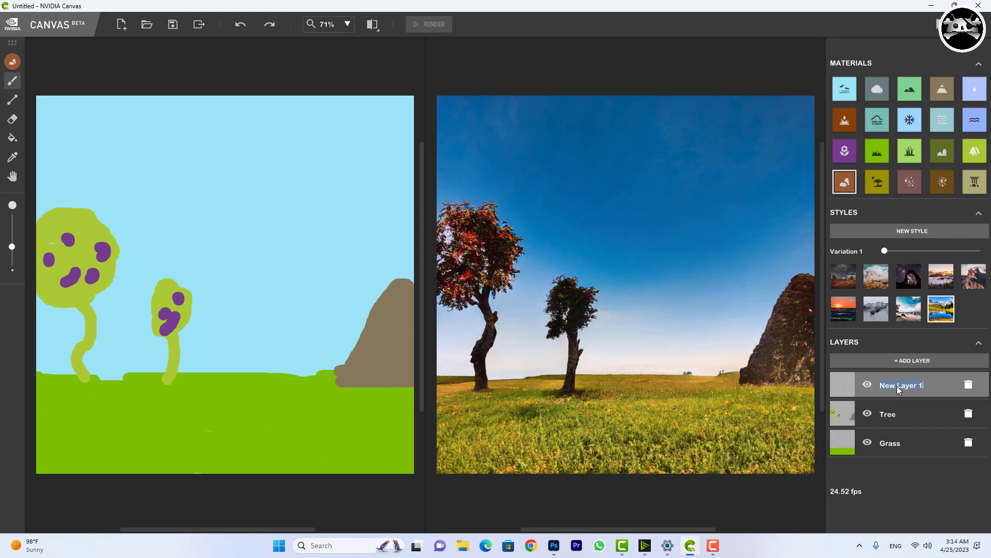
double_click(886, 389)
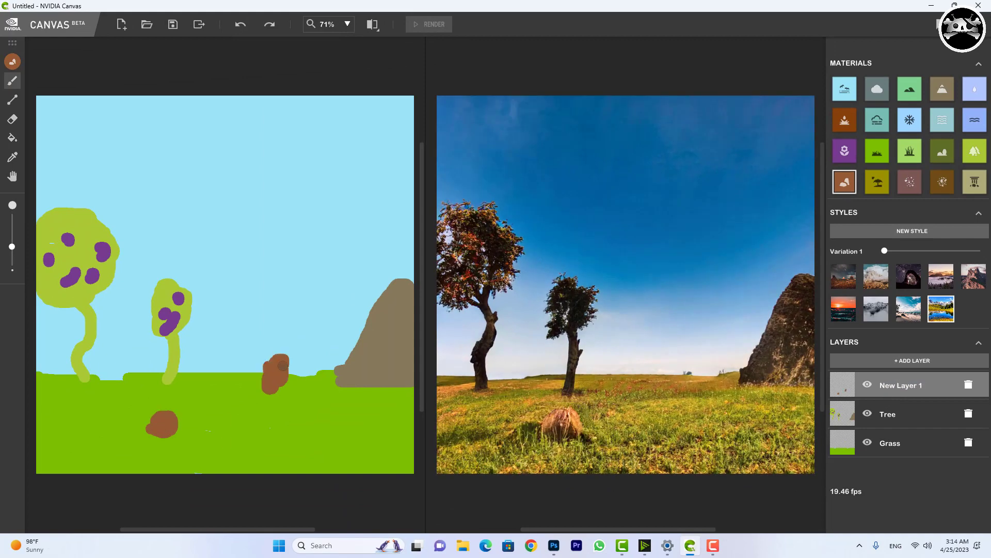
drag(259, 375, 299, 382)
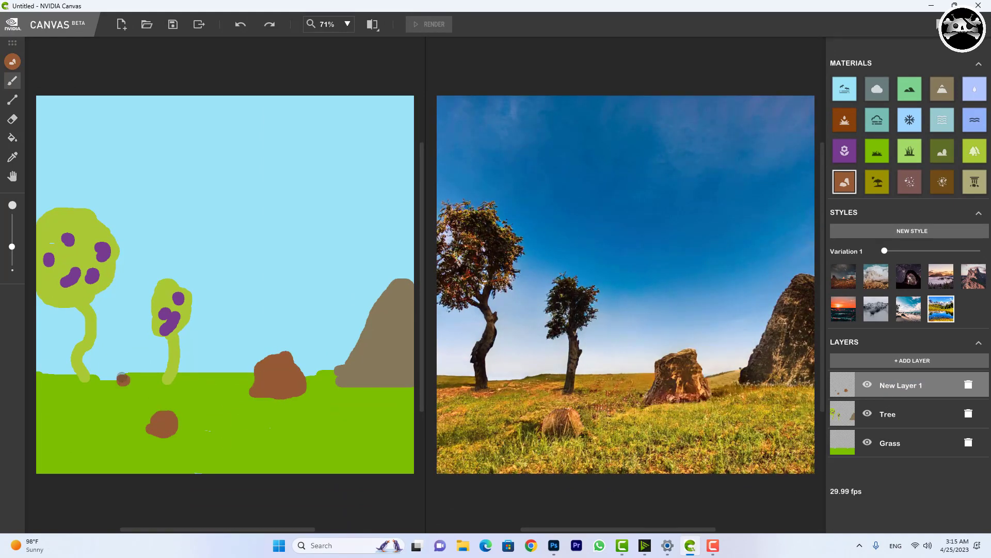
drag(101, 373, 127, 370)
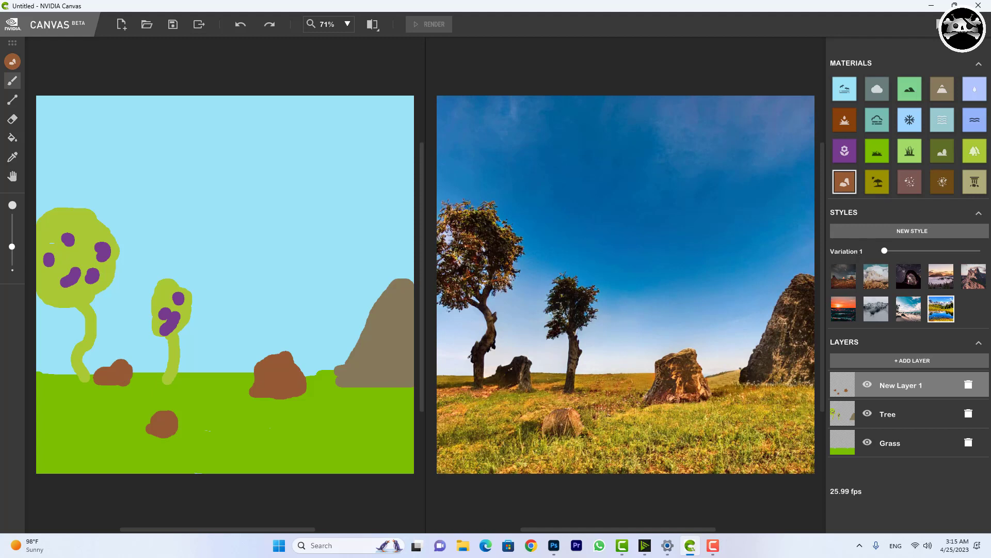
Step: Choose the bush material, add a new layer named Bush and rename the layer holding the stones to stone
click(940, 160)
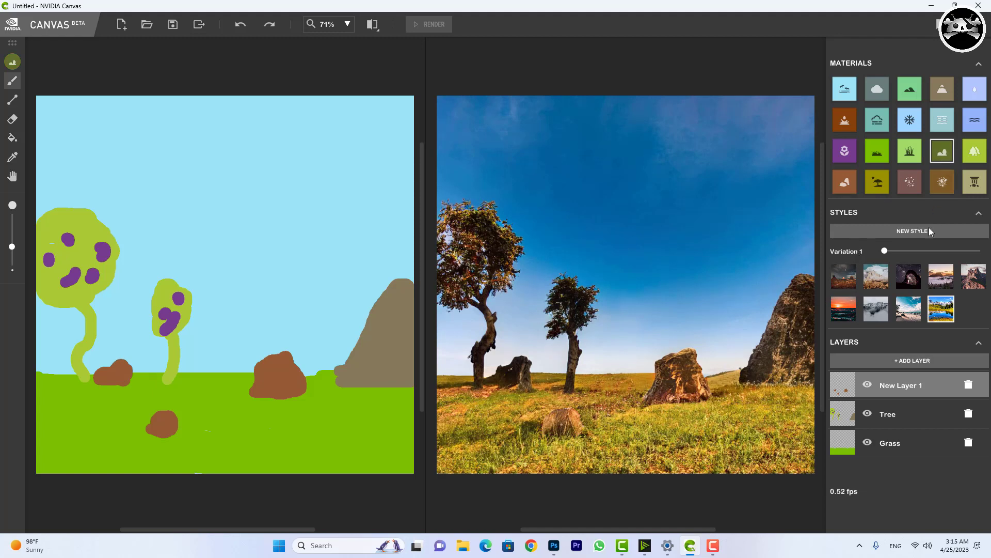
click(907, 361)
double_click(901, 385)
text(Bush)
double_click(901, 414)
text(stone)
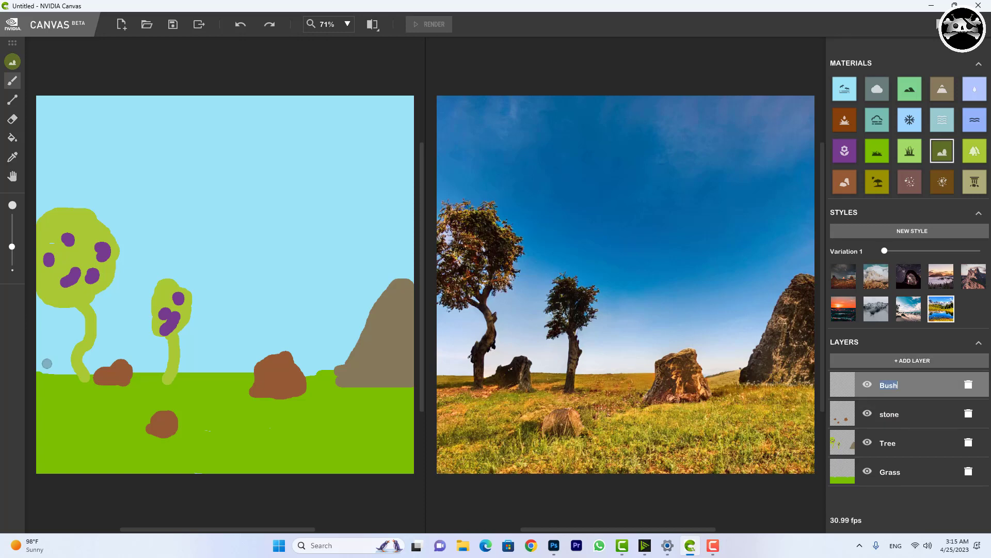
Step: Paint four short bush strokes on the grass: one below the large tree and three along the foreground toward the mountain side
drag(50, 414, 86, 415)
drag(239, 458, 286, 465)
drag(322, 464, 344, 458)
drag(346, 437, 368, 425)
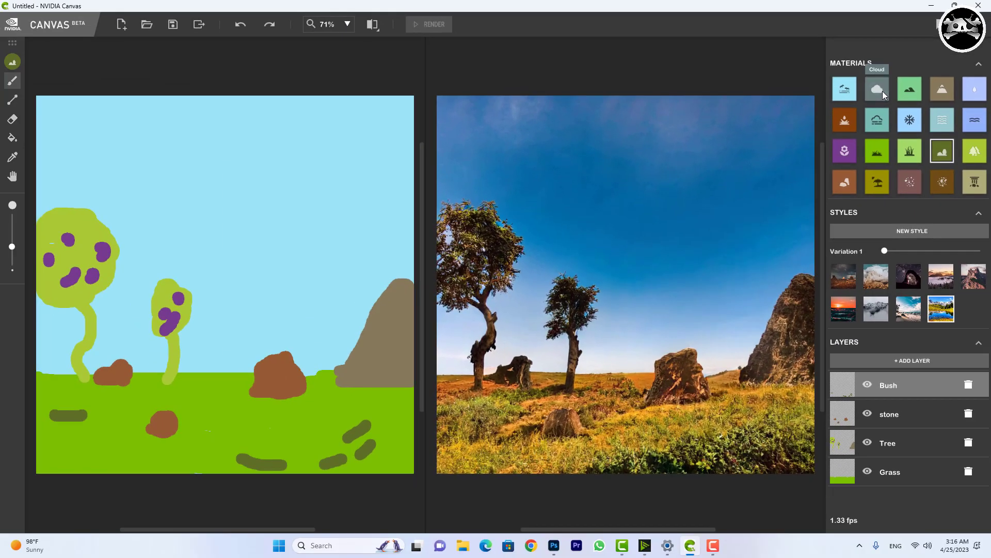
Step: Choose the Cloud material and add a new layer named Cloud
click(757, 192)
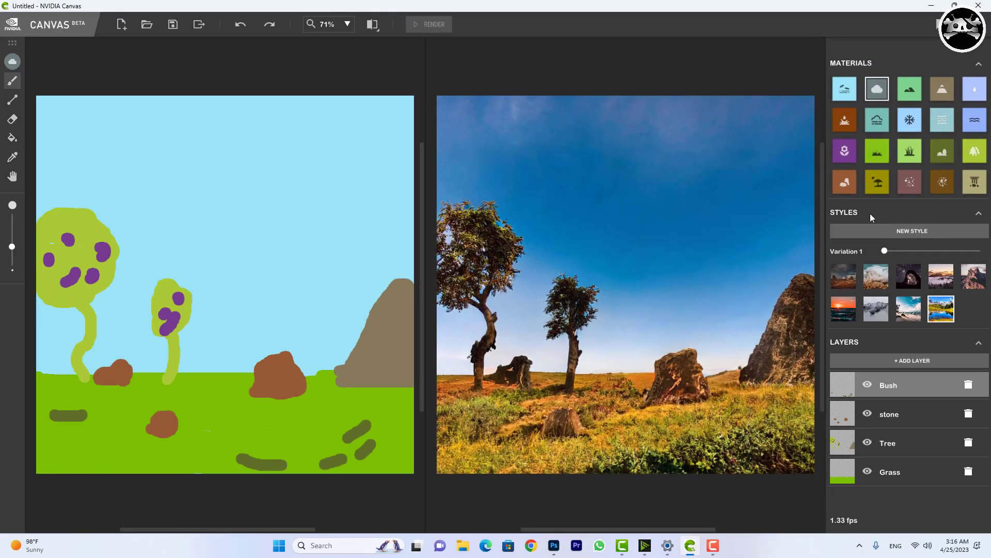
click(890, 364)
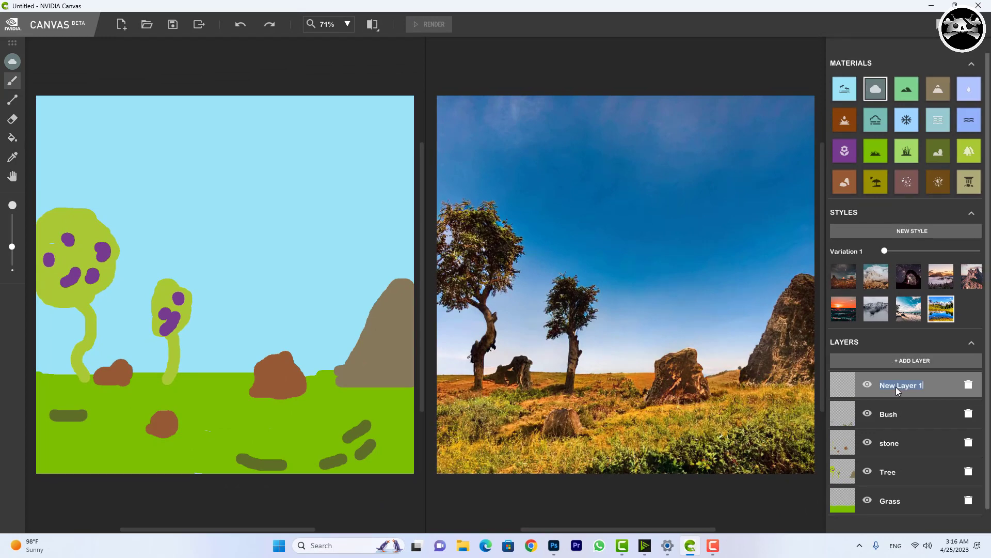
double_click(878, 385)
text(Cloud)
Step: Paint six short cloud strokes scattered across the sky on the Cloud layer
drag(274, 170, 300, 164)
drag(102, 129, 160, 149)
drag(380, 140, 410, 122)
drag(283, 220, 318, 224)
drag(164, 254, 192, 261)
drag(260, 291, 287, 293)
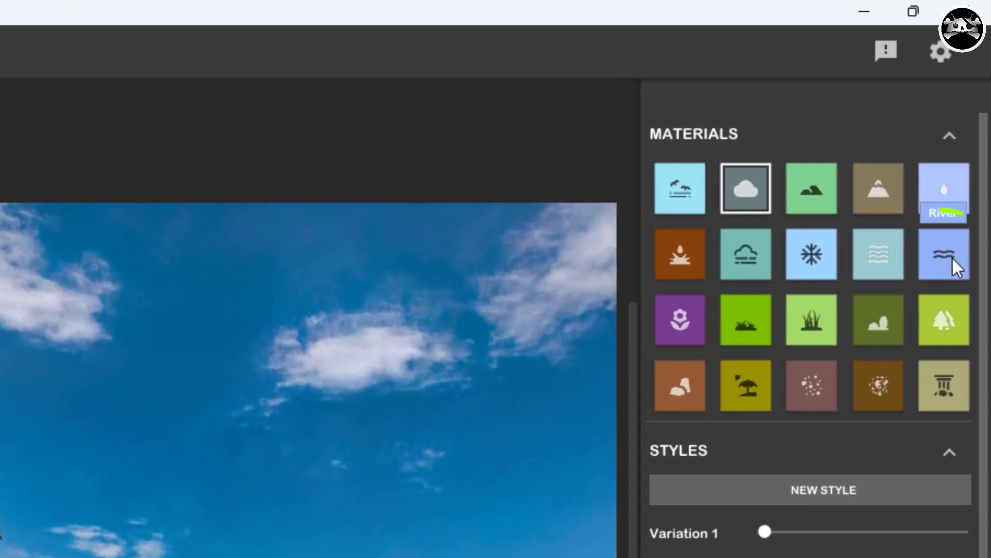
Step: On a new layer named River, paint a river from the foreground to the horizon and a water strip along the horizon
click(972, 122)
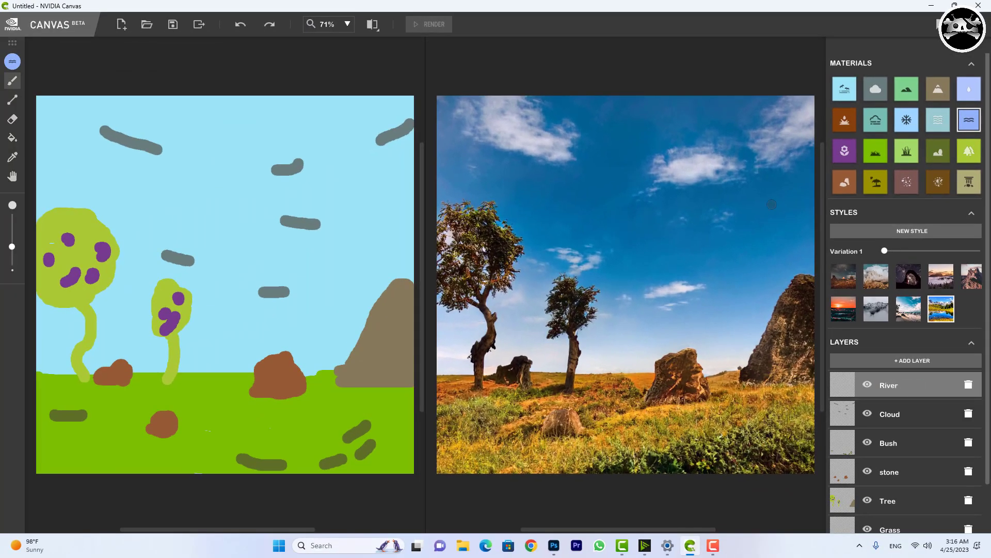
drag(171, 467, 215, 443)
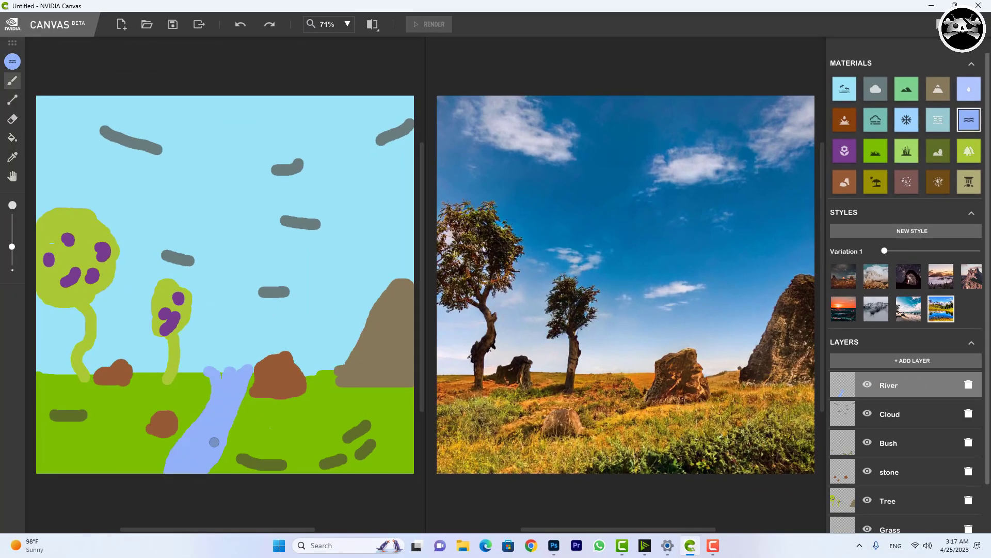
drag(41, 369, 354, 361)
Step: Line both banks of the foreground river with the light-green grass-blade material, and reselect the River material
click(907, 151)
drag(160, 470, 206, 382)
mouse_move(215, 469)
mouse_down()
mouse_move(249, 377)
mouse_move(308, 362)
mouse_up()
click(969, 120)
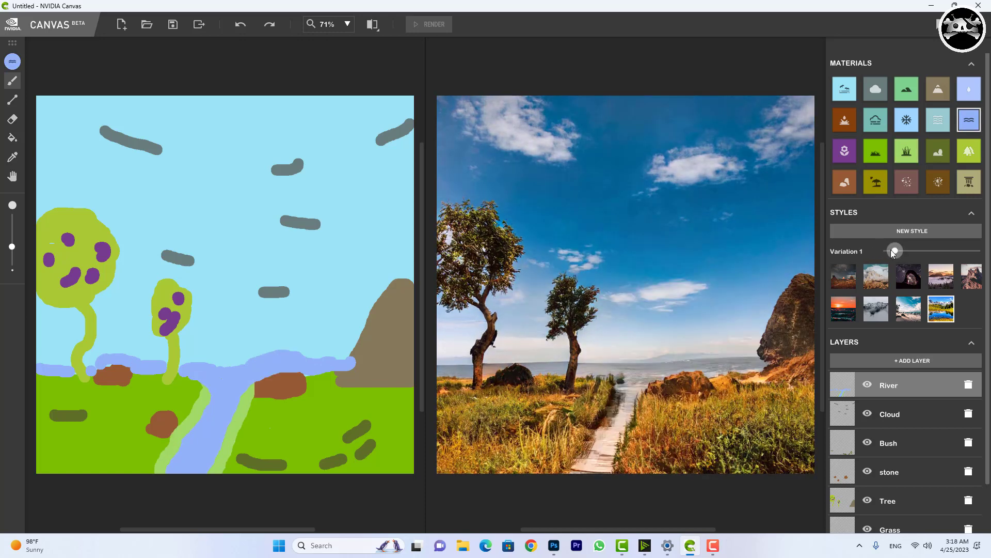
Step: Preview variation 2 of the current style and switch the landscape to the fourth style, the sunset scene
drag(891, 250, 895, 251)
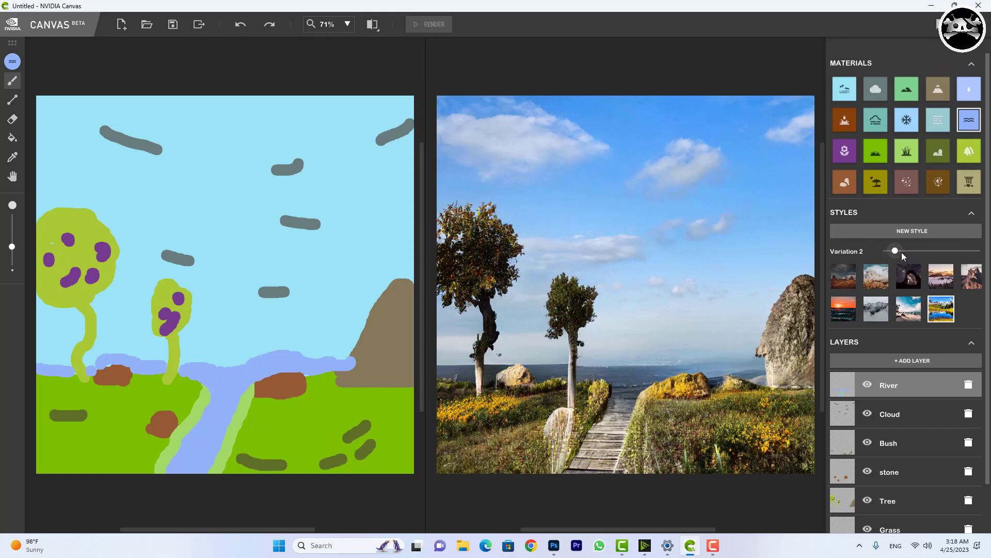
drag(899, 252, 787, 265)
click(940, 280)
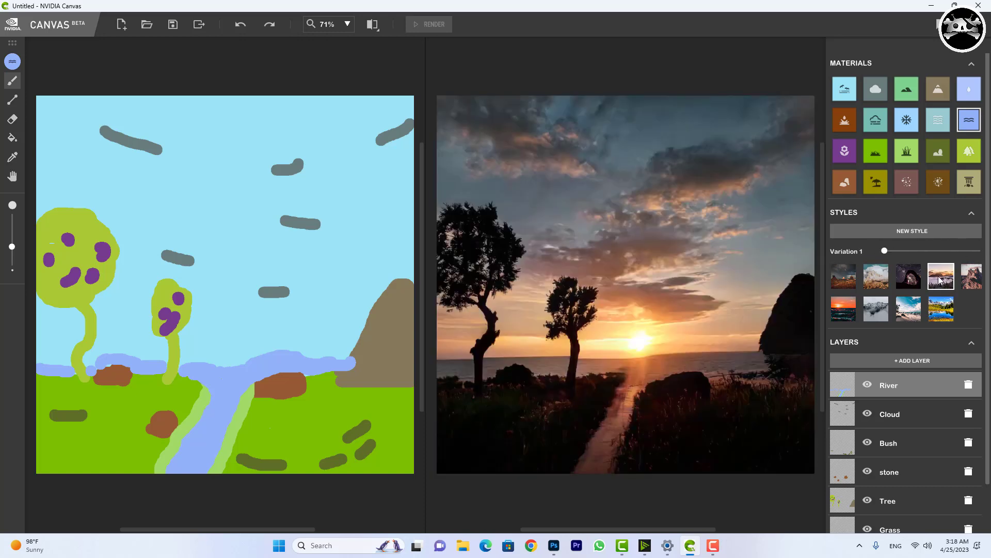